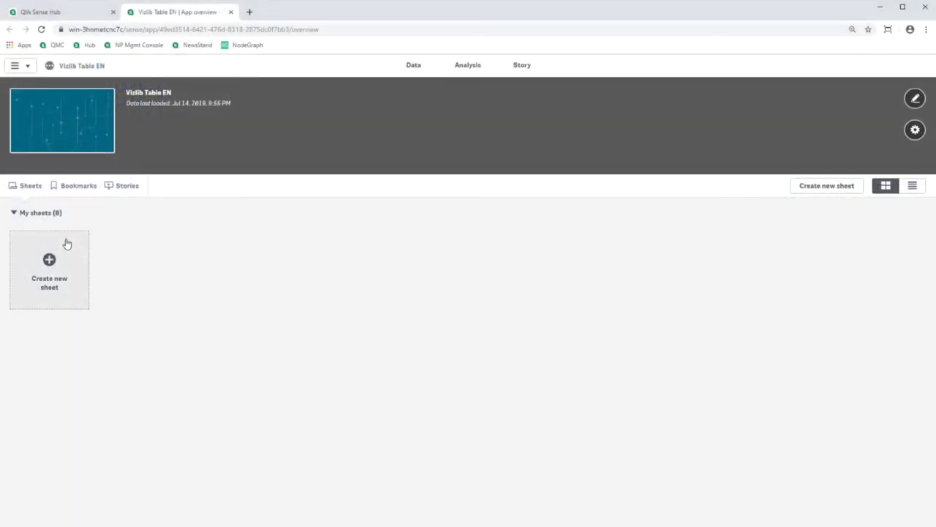
# Add a sheet named 'Vizlib Table' to the Vizlib Table EN app and open it
pyautogui.click(61, 268)
pyautogui.write('Vizli')
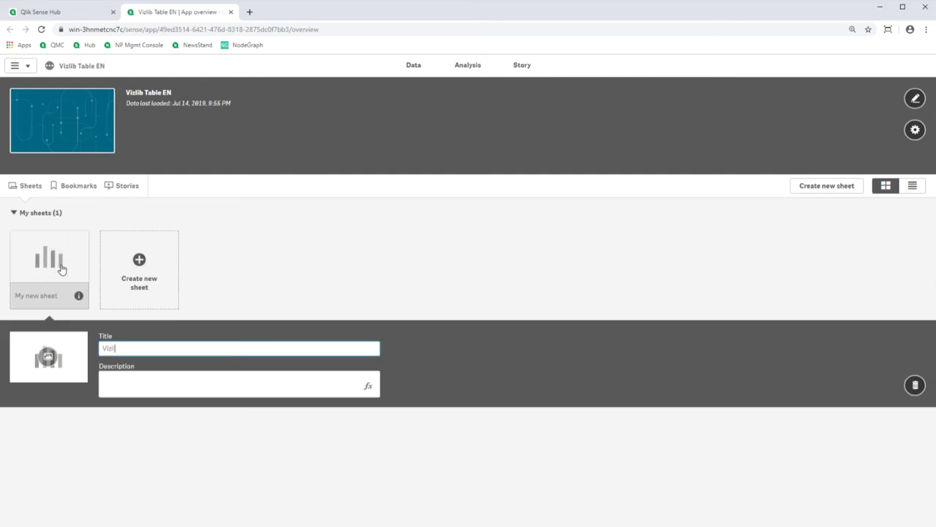
pyautogui.write('b Table')
pyautogui.press('Return')
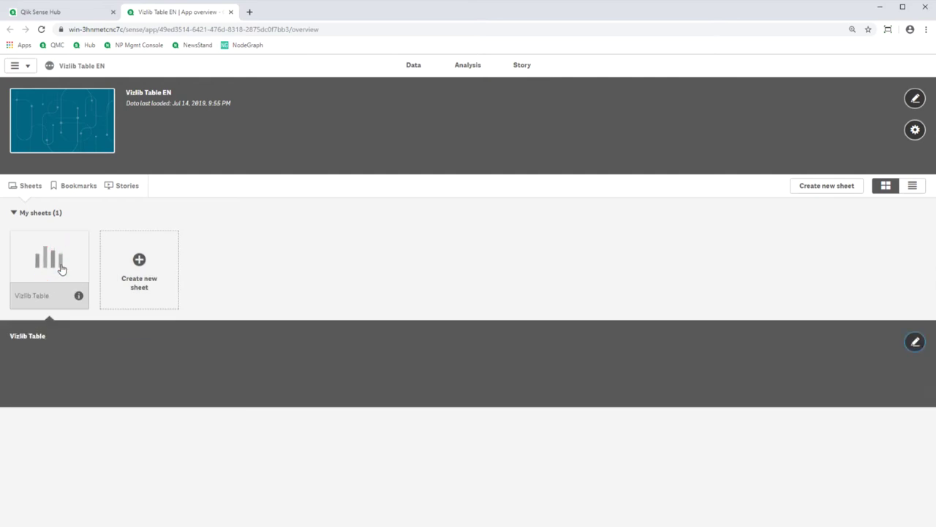
pyautogui.click(61, 268)
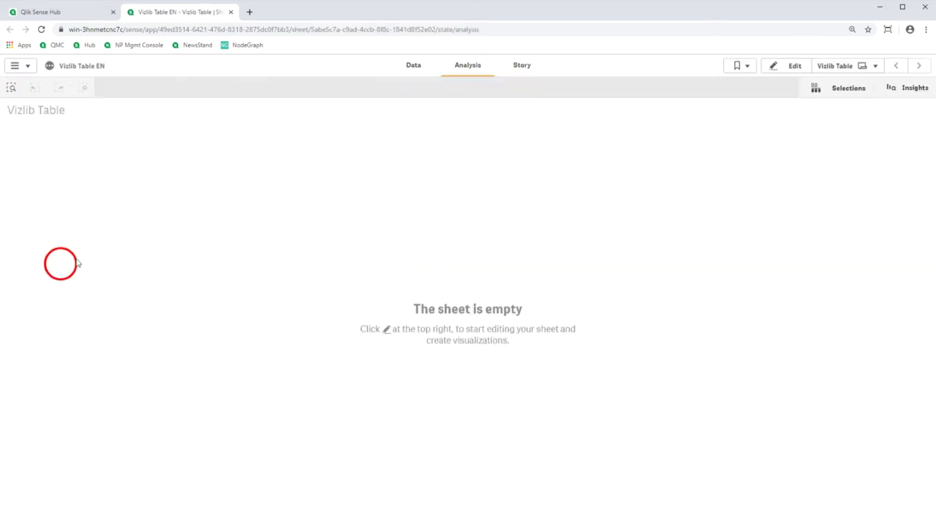
# Switch the sheet to edit mode and browse master items, from Drilldown Time to the measures
pyautogui.click(793, 67)
pyautogui.click(26, 128)
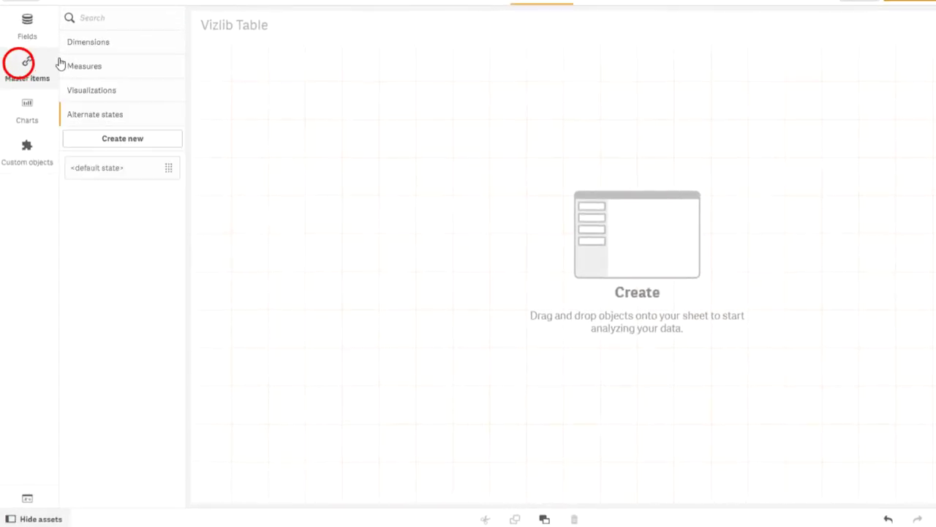
pyautogui.click(121, 43)
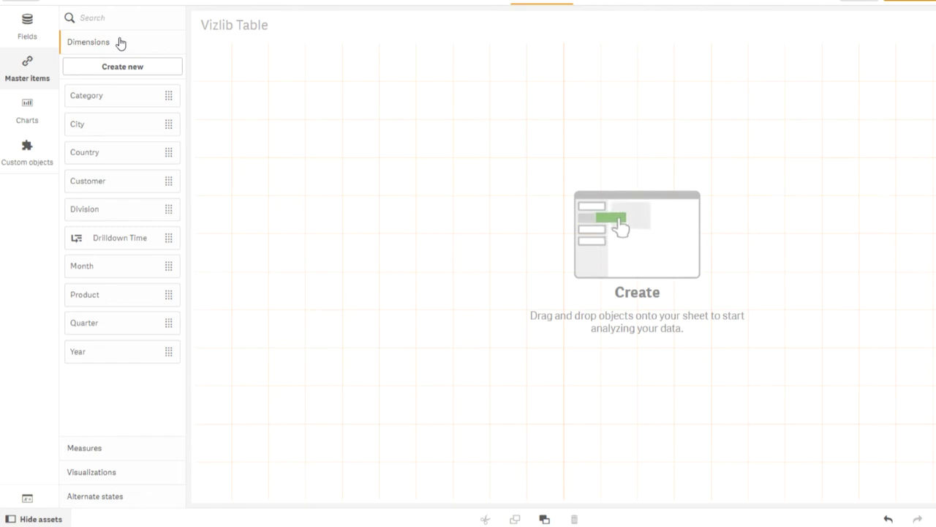
pyautogui.click(131, 237)
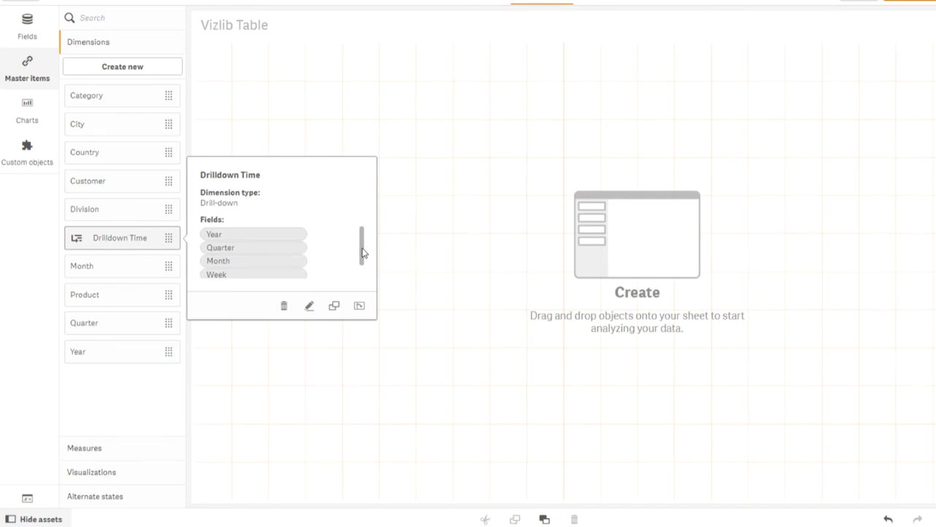
pyautogui.moveTo(361, 249); pyautogui.dragTo(365, 276)
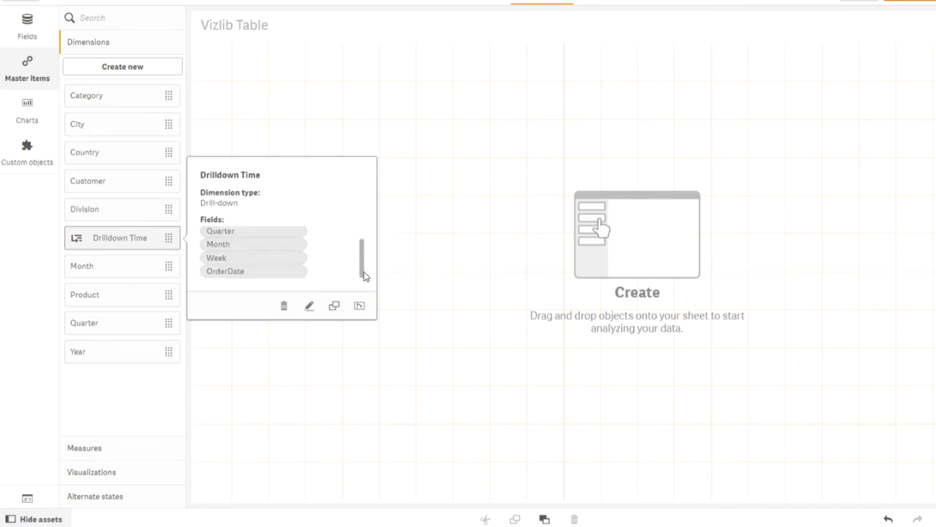
pyautogui.click(125, 449)
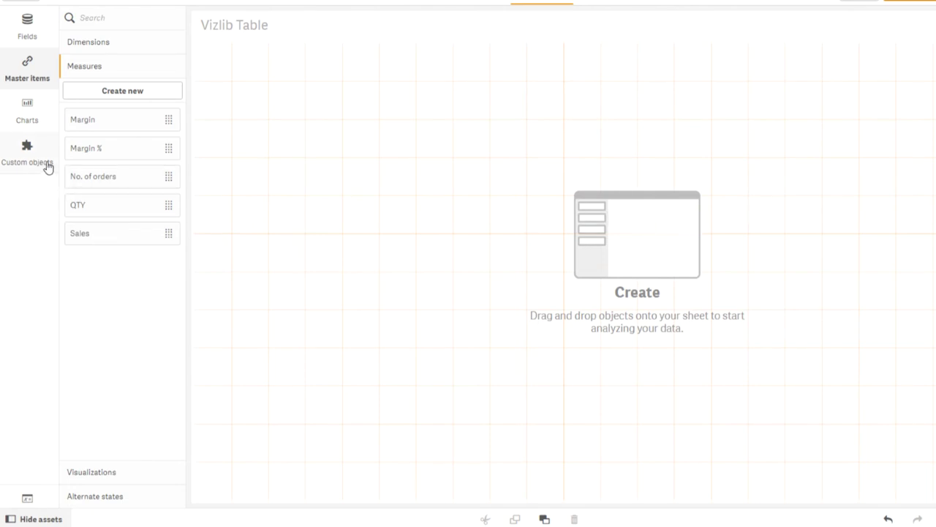
# Drag a Vizlib Table from the Vizlib Library custom objects onto the sheet's upper-left area
pyautogui.click(20, 152)
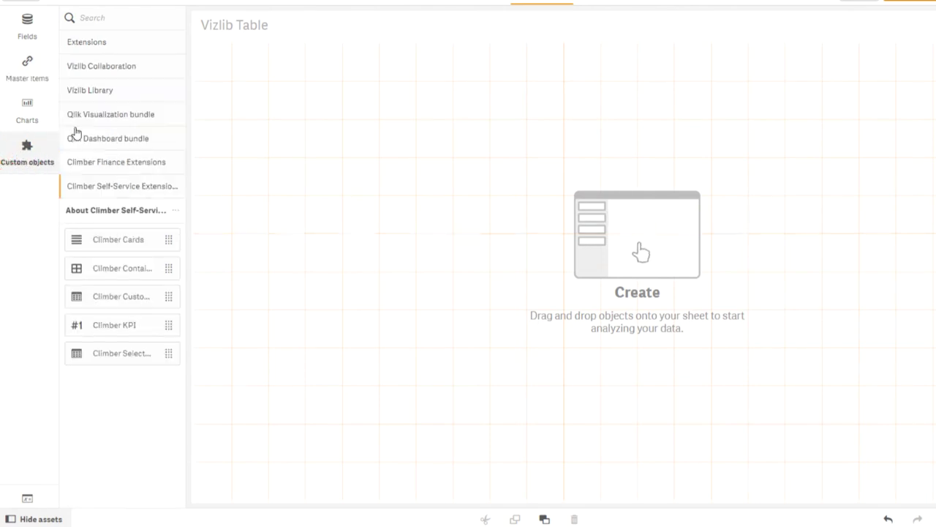
pyautogui.click(121, 91)
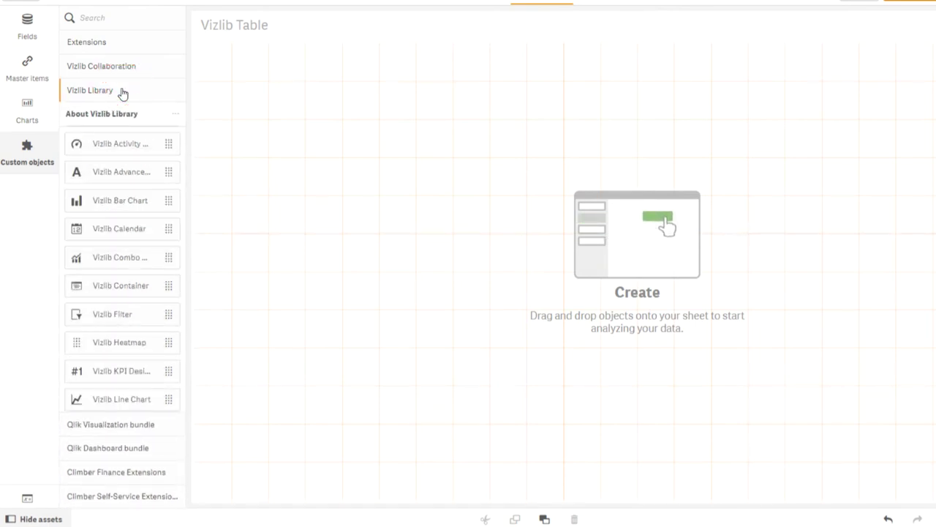
pyautogui.scroll(-5, 149, 257)
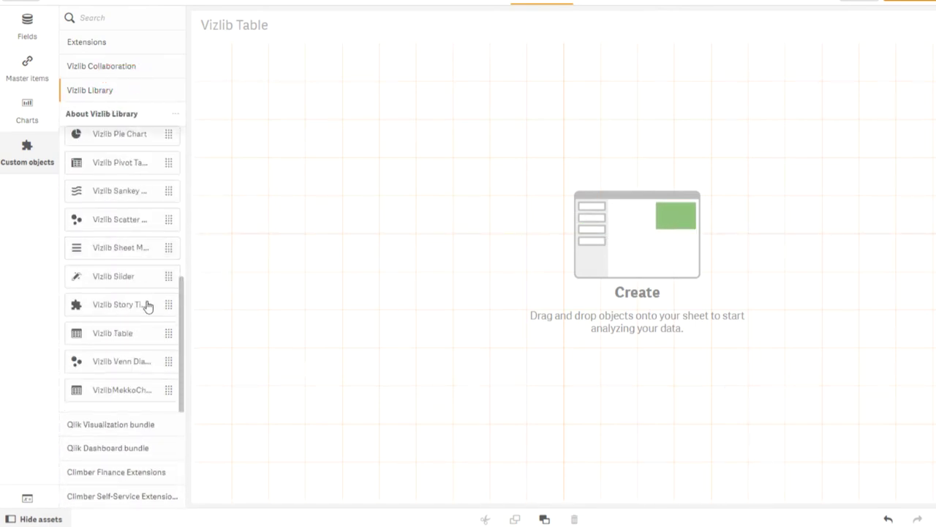
pyautogui.moveTo(122, 334); pyautogui.dragTo(460, 142)
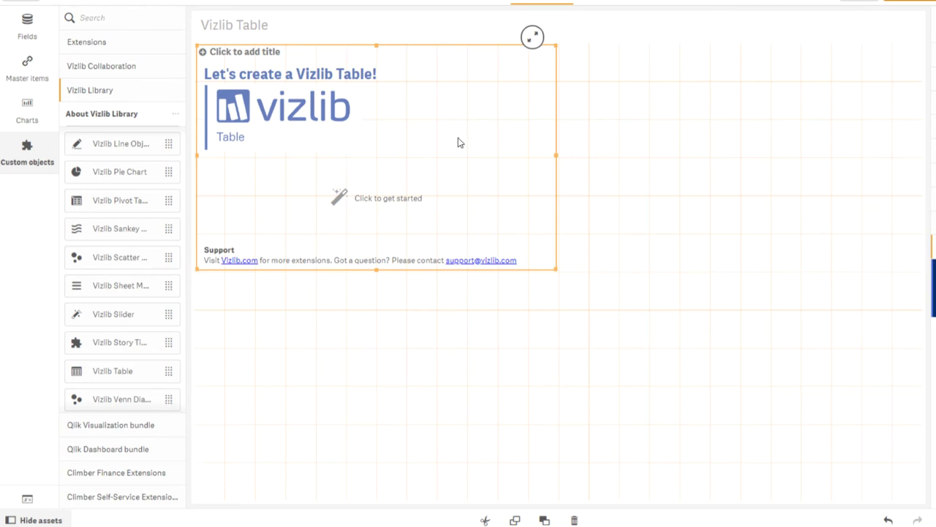
# Start the table setup and move Country, QTY, Sales and Margin % into Columns
pyautogui.click(395, 202)
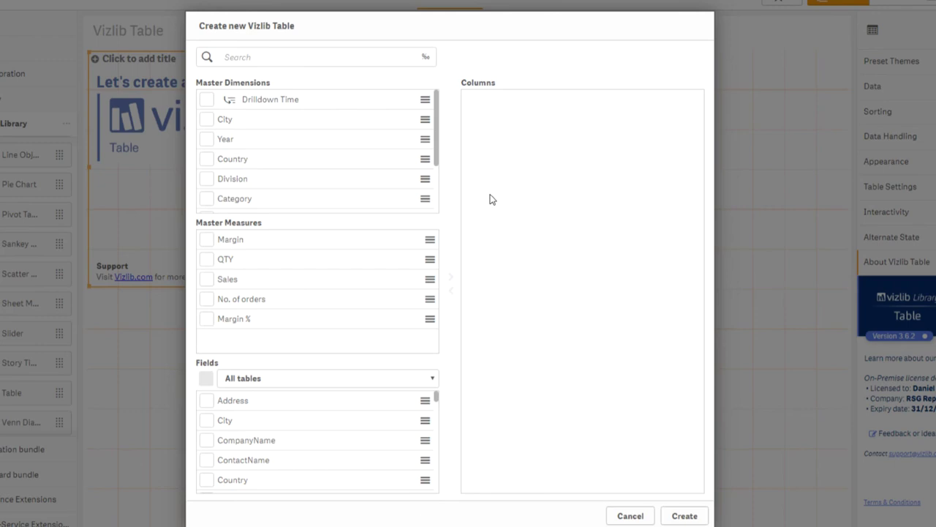
pyautogui.click(272, 159)
pyautogui.click(295, 261)
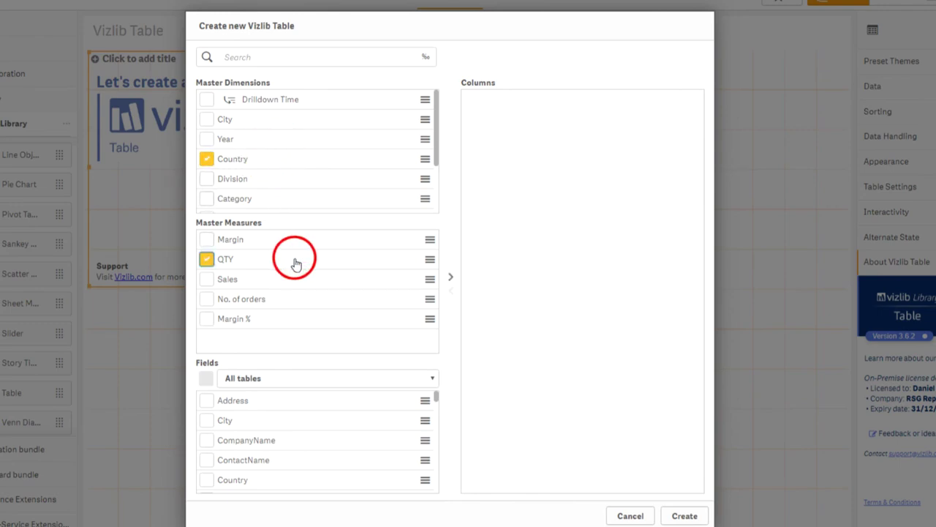
pyautogui.click(293, 278)
pyautogui.click(289, 319)
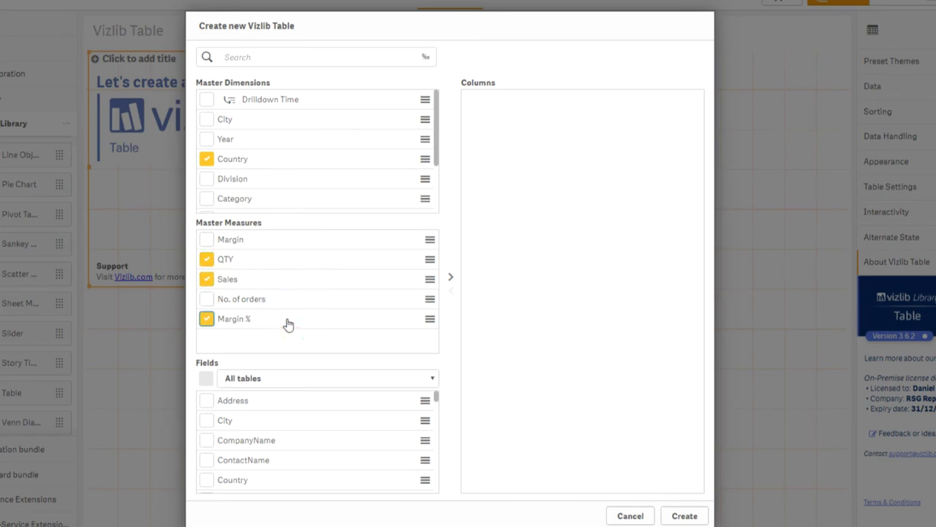
pyautogui.click(451, 280)
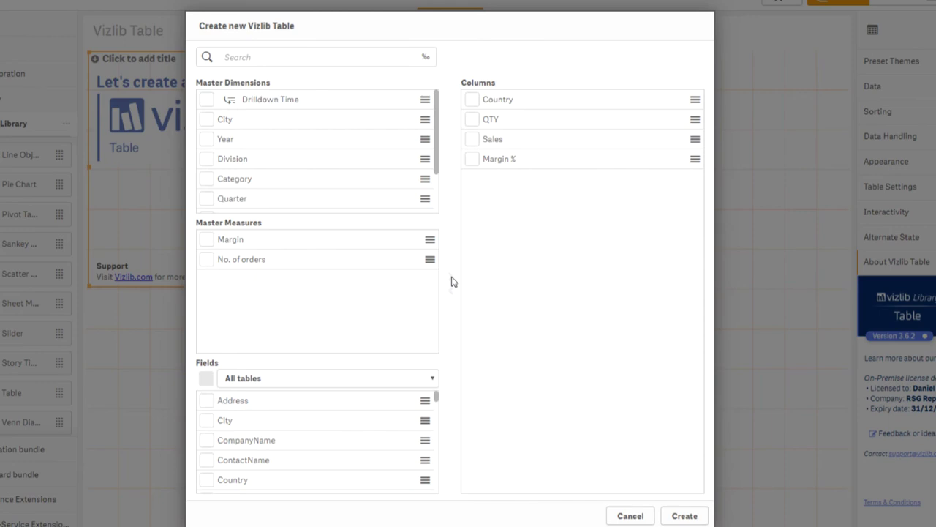
# Create the table, showing QTY, Sales and Margin % per country with totals
pyautogui.click(684, 515)
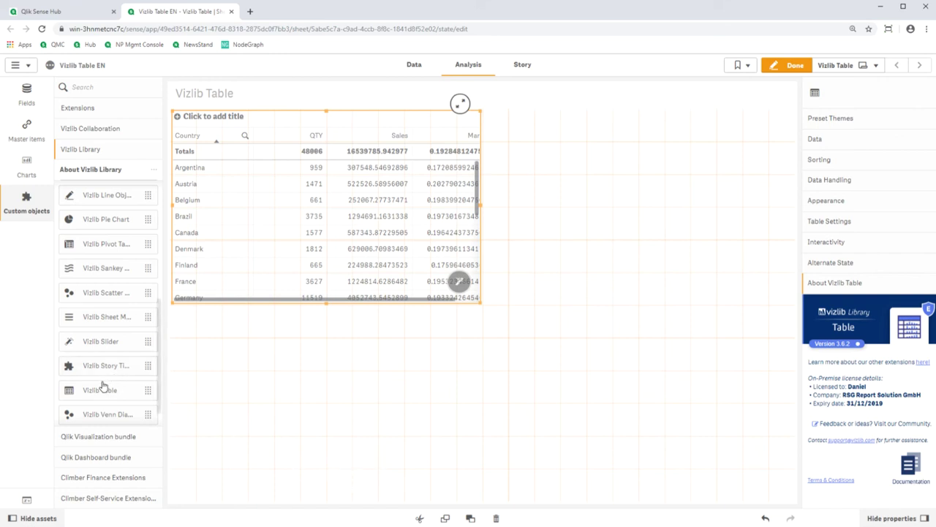
# Place a second Vizlib Table below the first and drop the Country master dimension onto it
pyautogui.moveTo(102, 390); pyautogui.dragTo(356, 411)
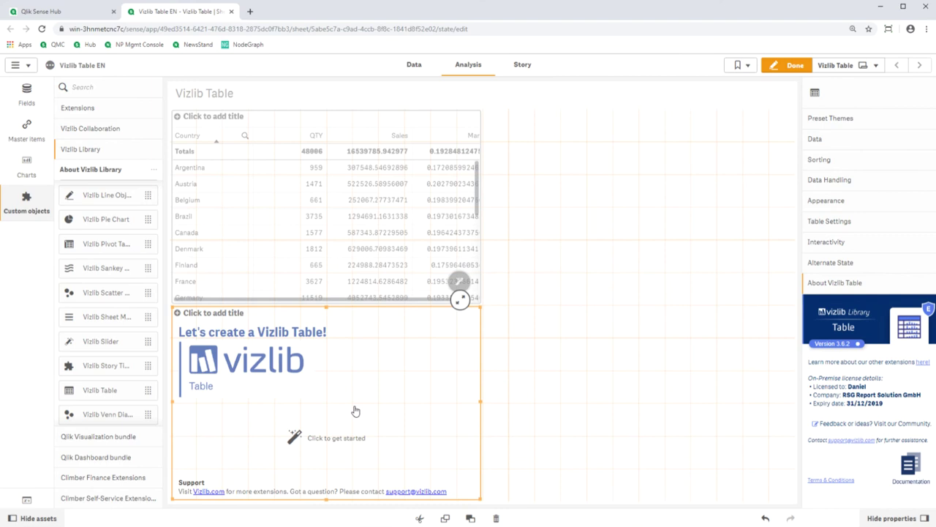
pyautogui.click(27, 125)
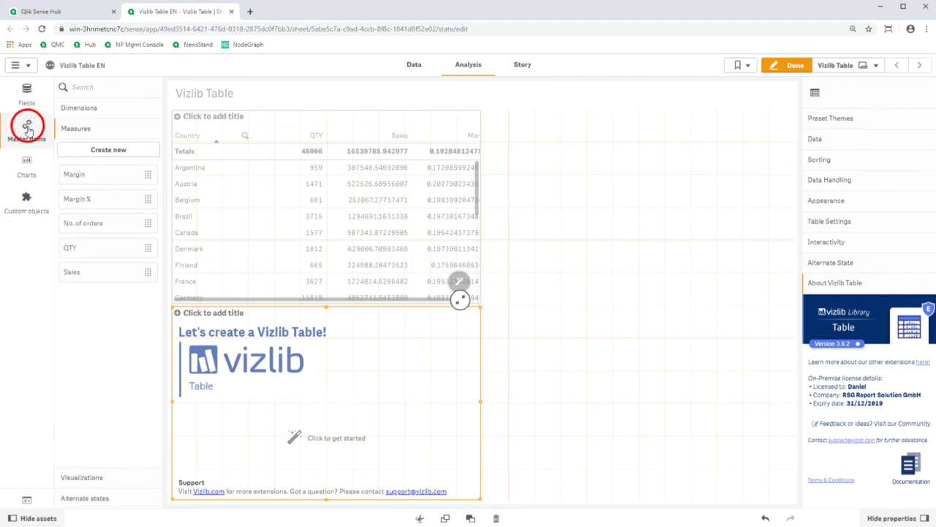
pyautogui.click(126, 108)
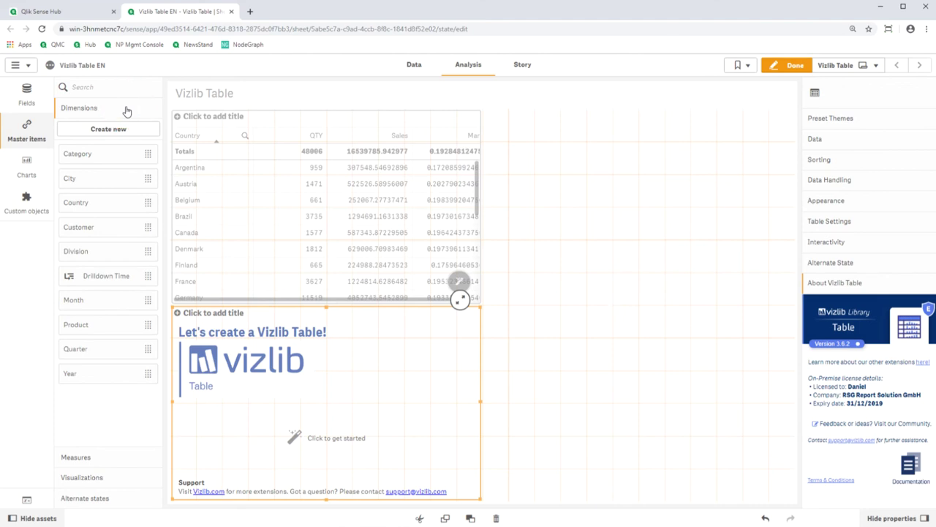
pyautogui.moveTo(124, 202); pyautogui.dragTo(324, 416)
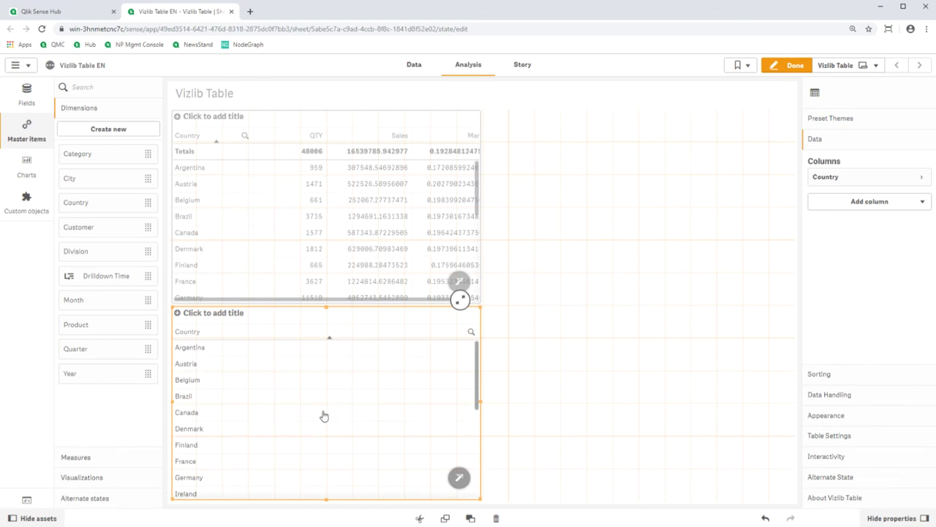
pyautogui.click(121, 456)
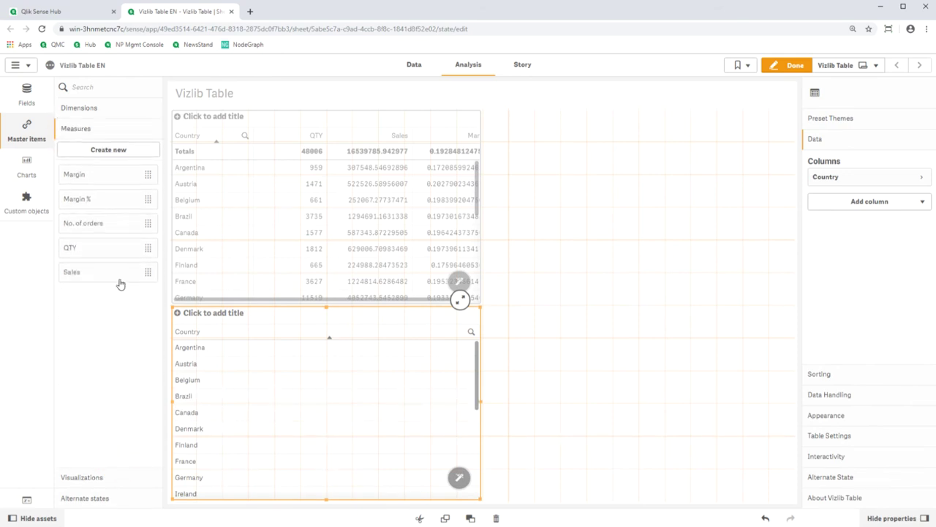
# Add the QTY, Sales and Margin % master measures as columns of the lower table
pyautogui.moveTo(119, 247); pyautogui.dragTo(316, 417)
pyautogui.moveTo(96, 270); pyautogui.dragTo(326, 410)
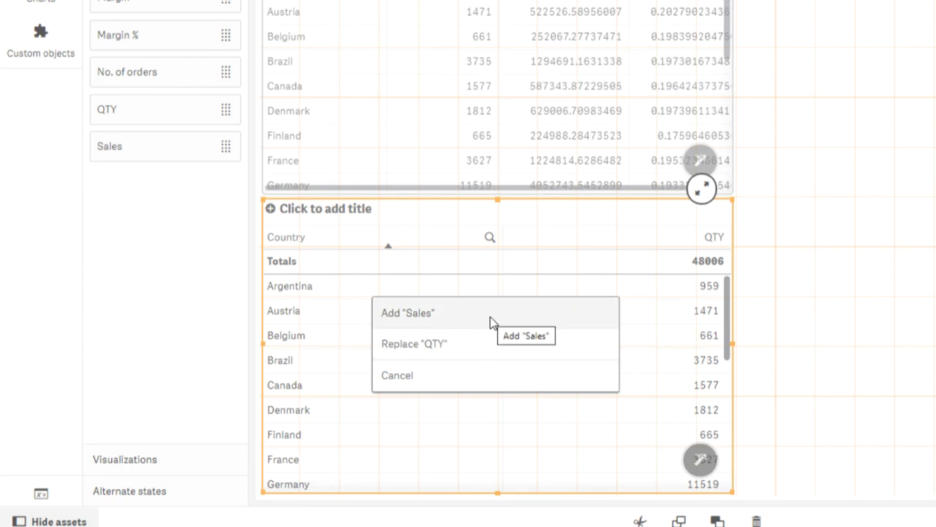
pyautogui.click(490, 319)
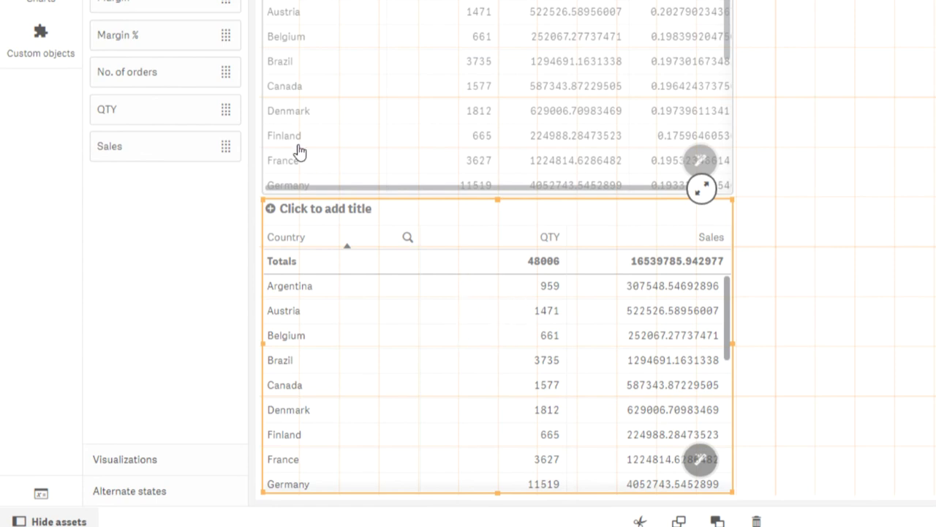
pyautogui.click(169, 38)
pyautogui.moveTo(185, 71); pyautogui.dragTo(502, 362)
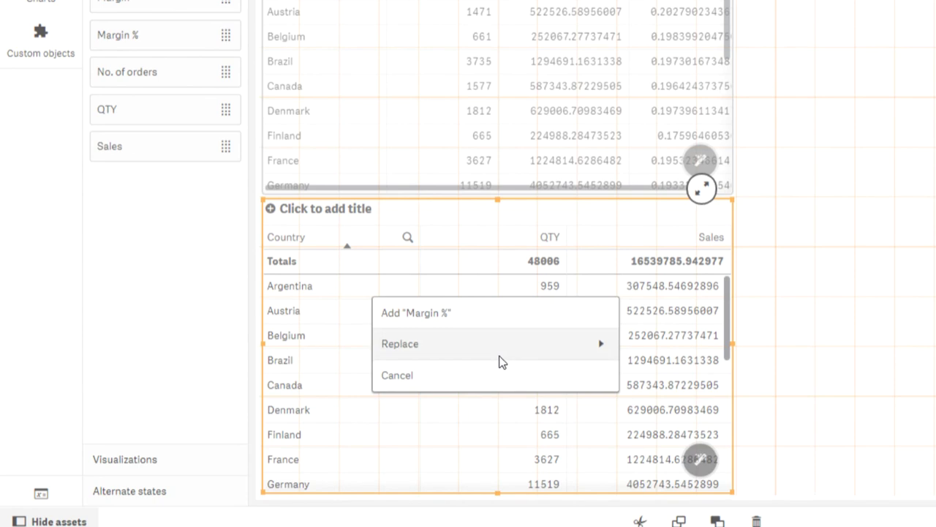
pyautogui.click(502, 314)
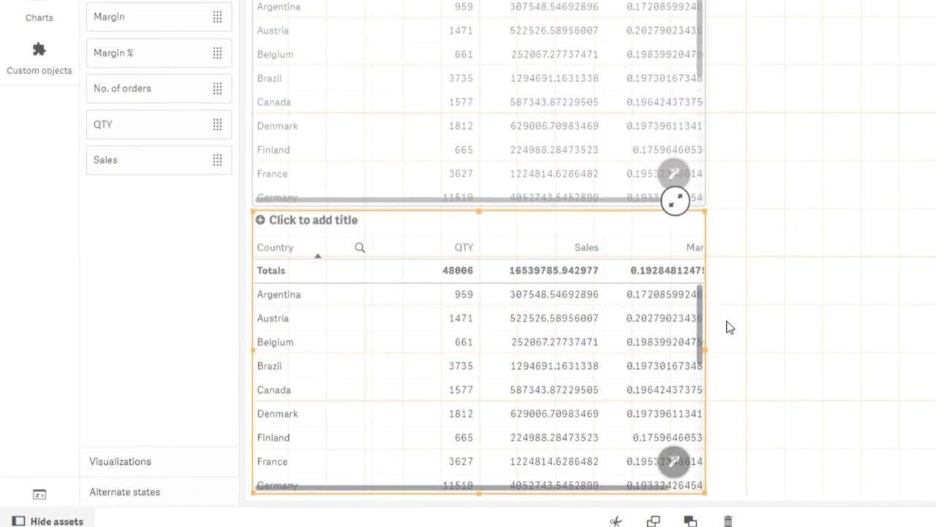
# Bring up the lower Vizlib Table's context menu to delete it
pyautogui.rightClick(495, 306)
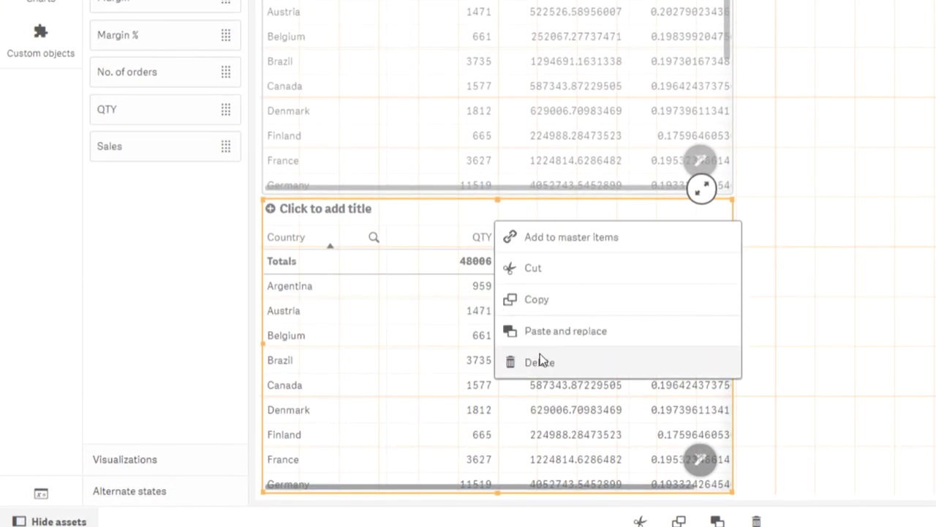